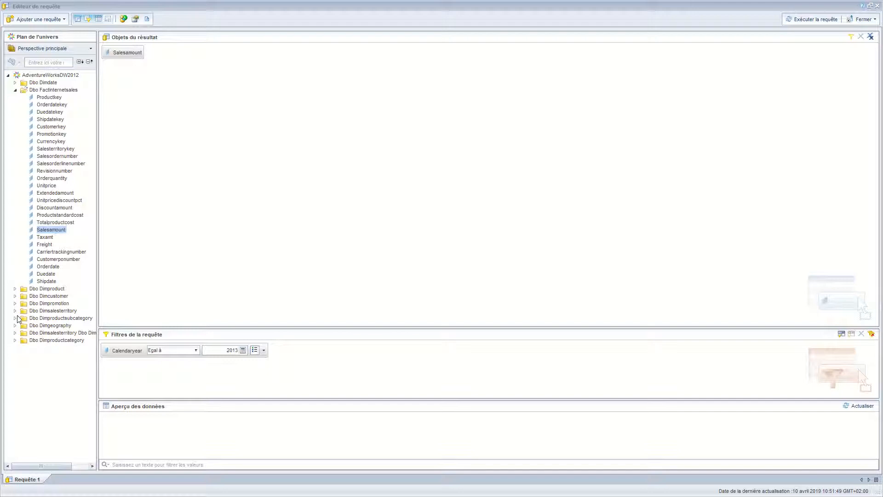
Add Salesterritorycountry from Dbo Dimsalesterritory to the query's result objects and run the query
{"action": "left_click", "coordinate": [16, 311]}
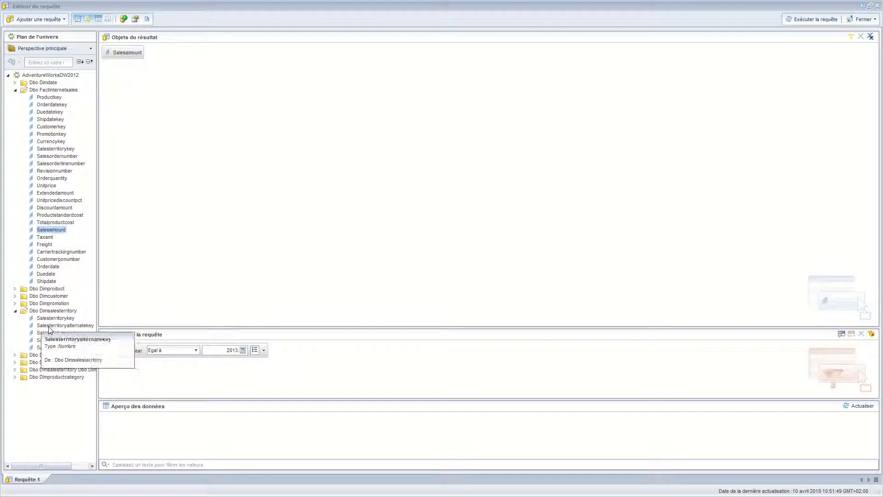
{"action": "left_click_drag", "start_coordinate": [54, 340], "coordinate": [174, 207]}
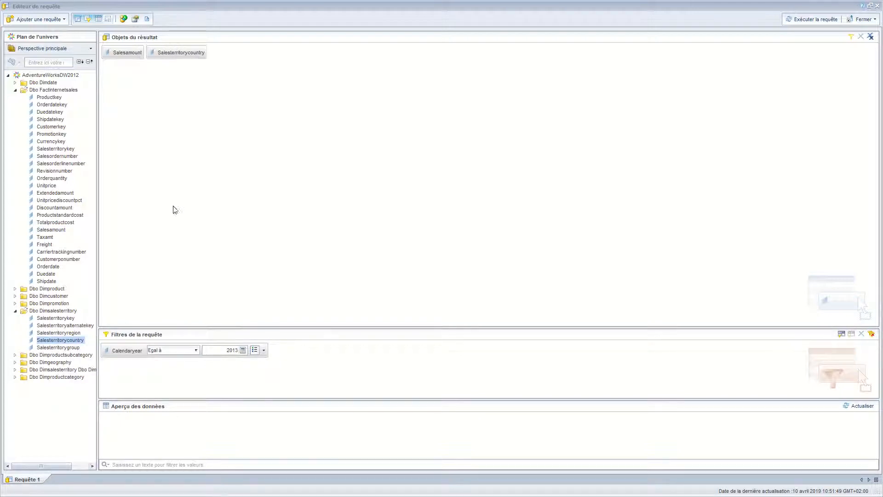
{"action": "left_click", "coordinate": [799, 19]}
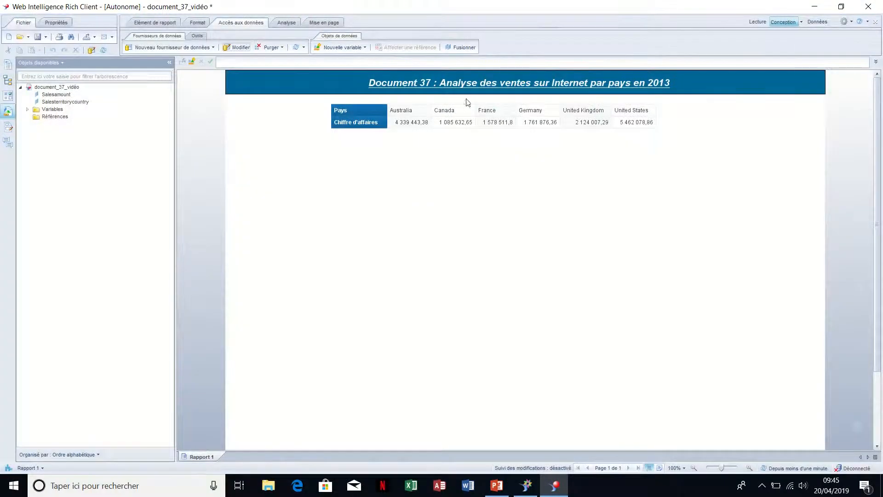
Examine the country sales table and the definition and formula of the Chiffre d'affaires variable
{"action": "left_click", "coordinate": [442, 112]}
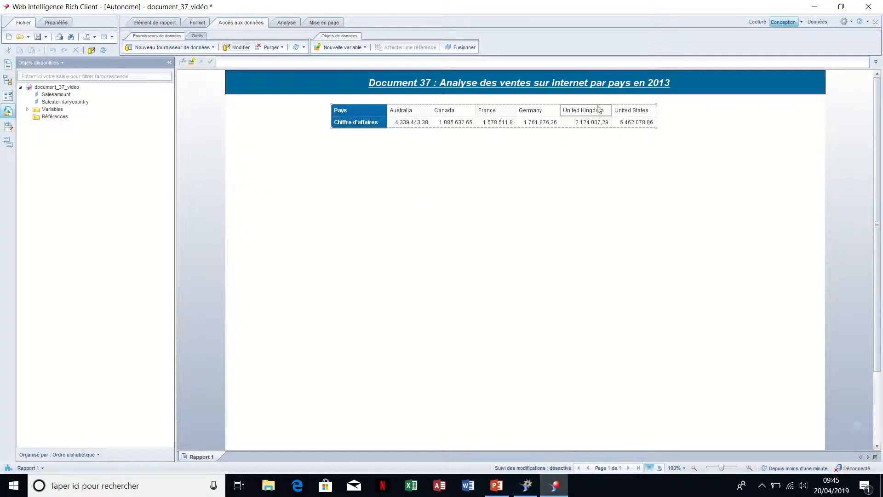
{"action": "left_click", "coordinate": [471, 141]}
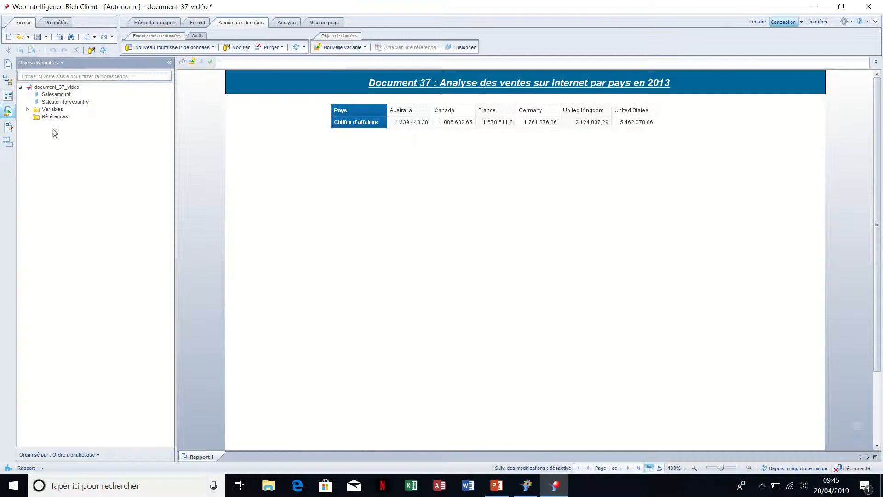
{"action": "left_click", "coordinate": [27, 109]}
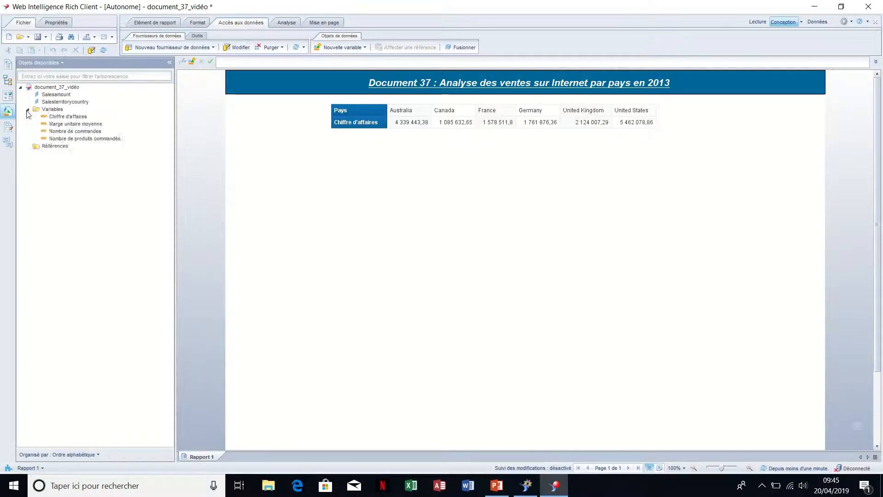
{"action": "right_click", "coordinate": [51, 118]}
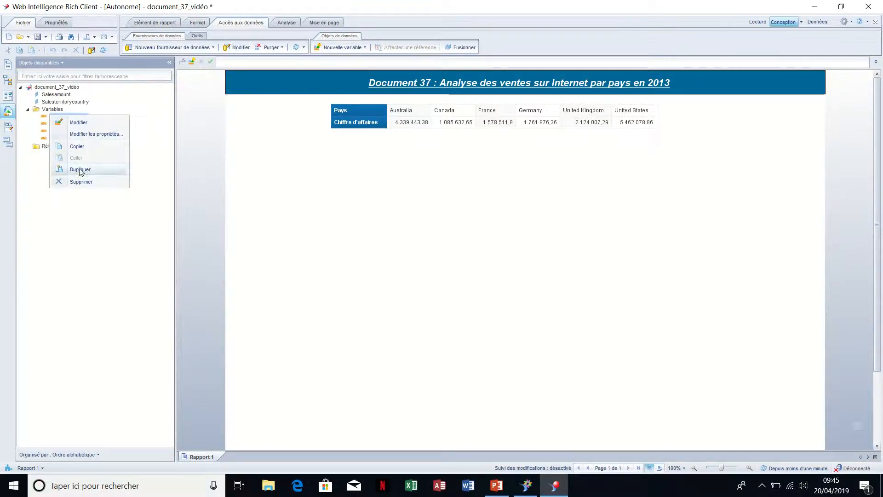
{"action": "left_click", "coordinate": [83, 123]}
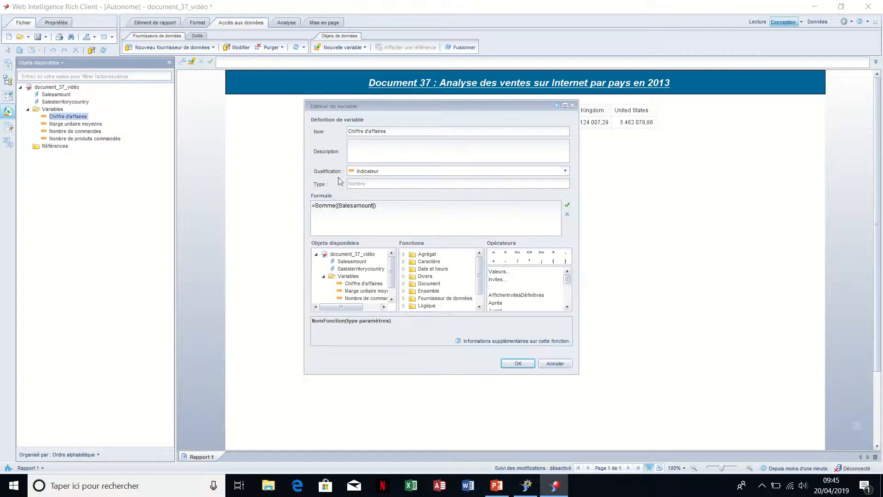
{"action": "left_click_drag", "start_coordinate": [382, 203], "coordinate": [309, 206]}
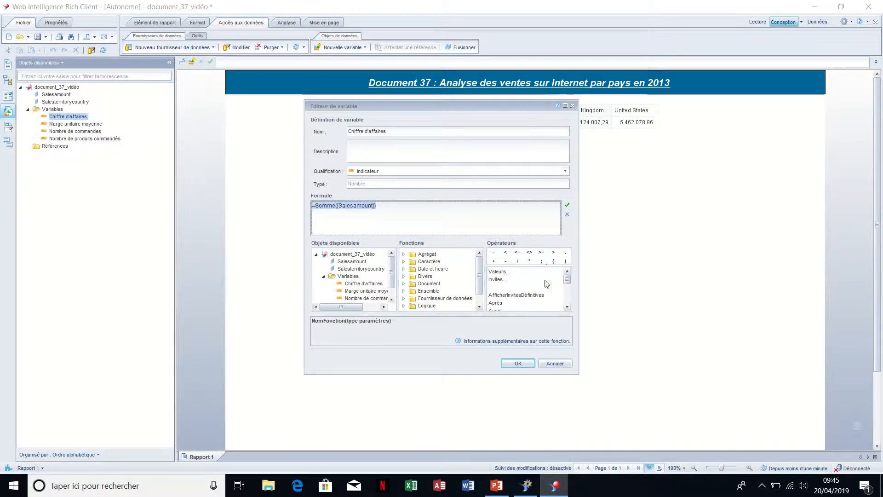
{"action": "left_click", "coordinate": [519, 364]}
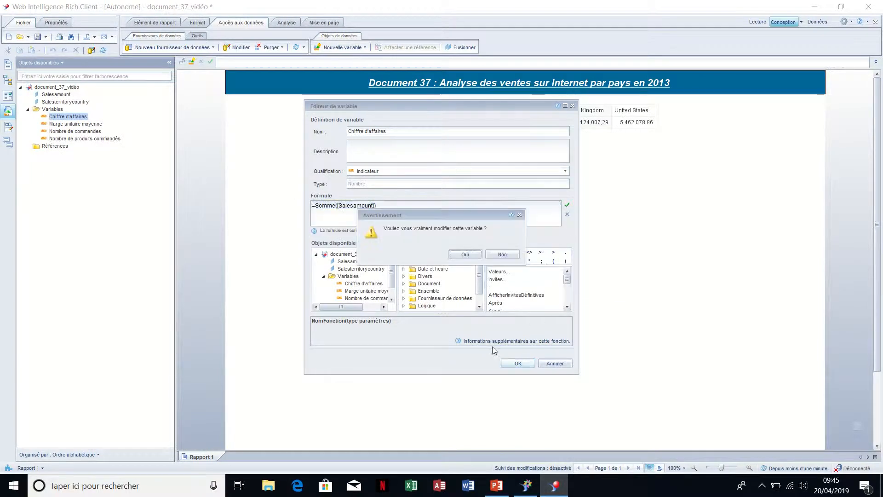
{"action": "left_click", "coordinate": [471, 257]}
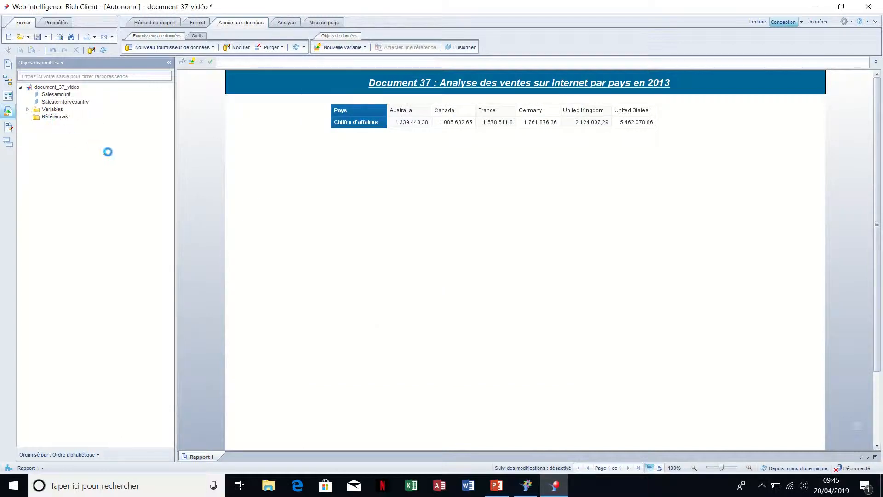
Define Salesterritorycountry as a geography by name, with the level set to Pays
{"action": "right_click", "coordinate": [69, 108]}
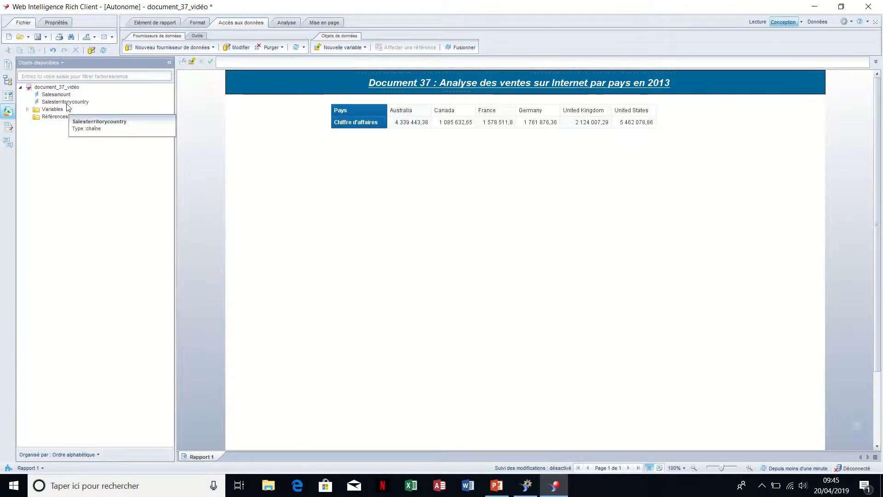
{"action": "right_click", "coordinate": [67, 102]}
{"action": "mouse_move", "coordinate": [92, 112]}
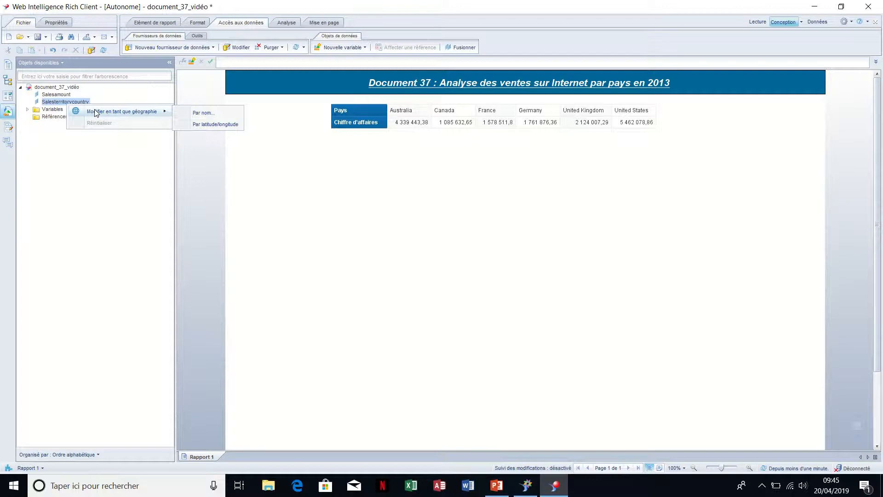
{"action": "left_click", "coordinate": [198, 113]}
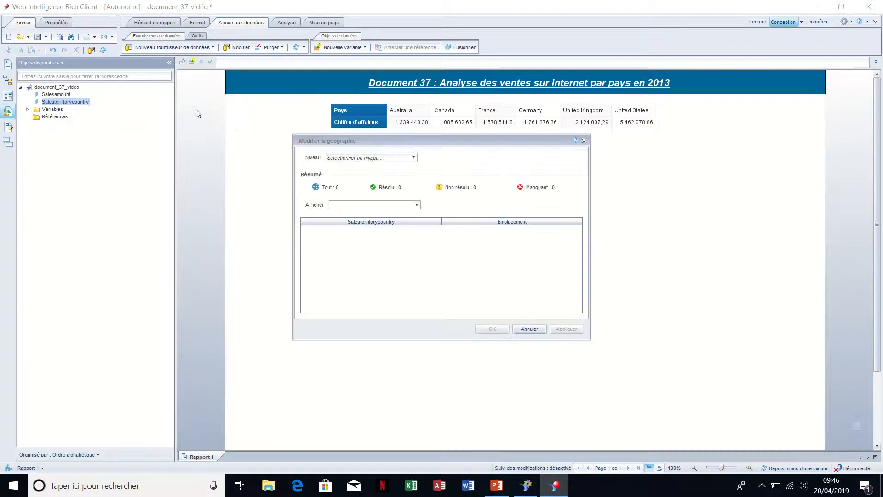
{"action": "left_click", "coordinate": [372, 158]}
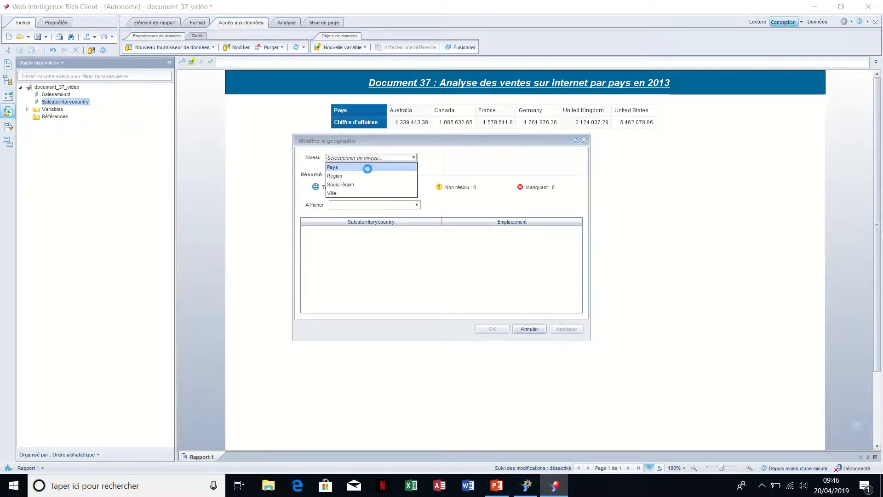
{"action": "left_click", "coordinate": [367, 168]}
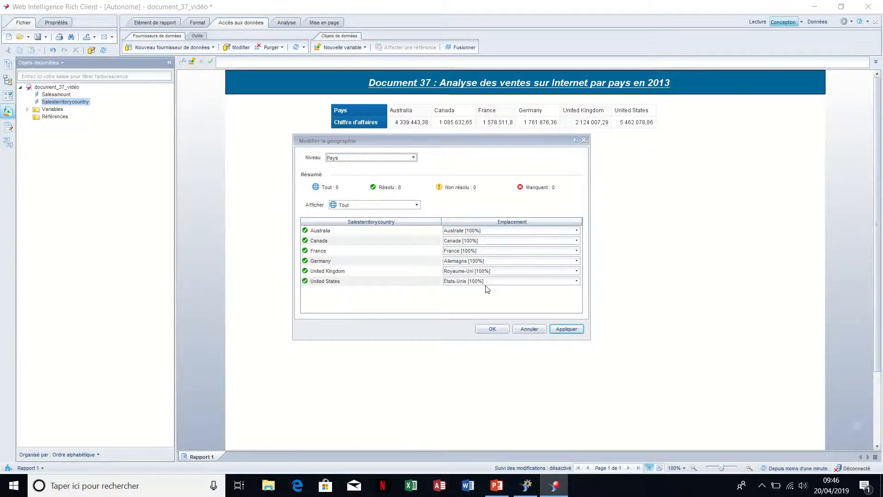
Try matching United Kingdom to the location Italie, and set its location back to Royaume-Uni
{"action": "left_click", "coordinate": [509, 271]}
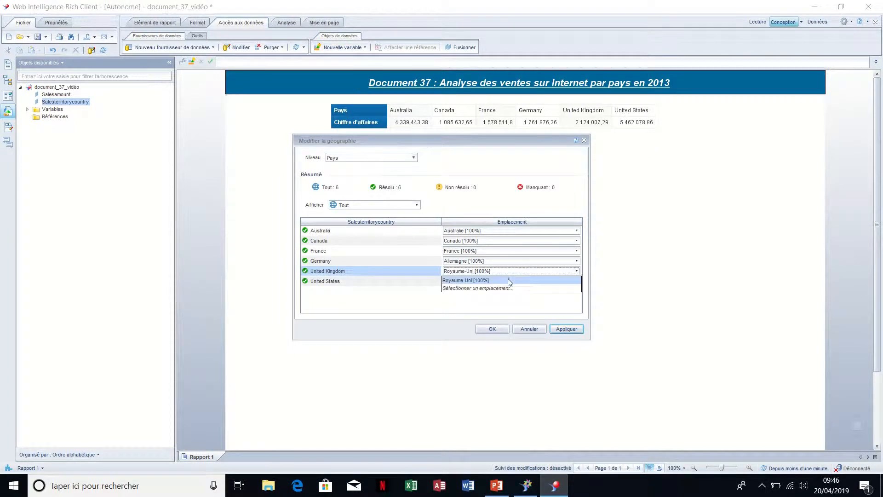
{"action": "left_click", "coordinate": [506, 288]}
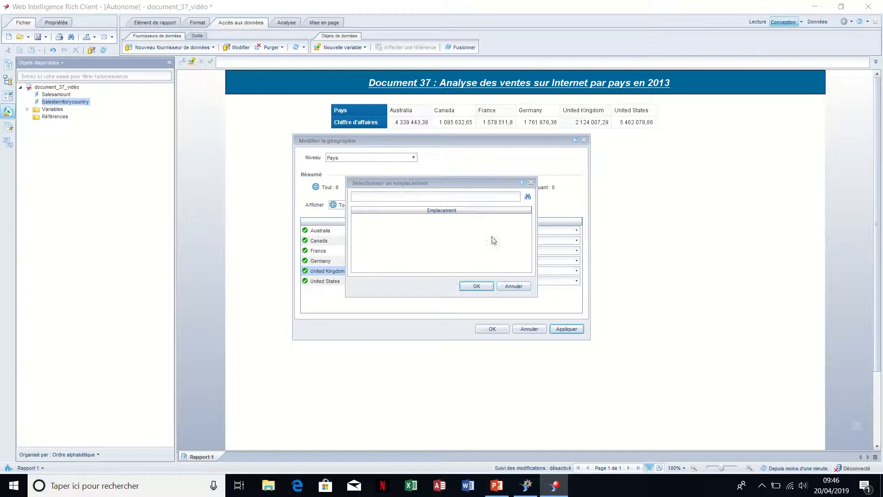
{"action": "left_click", "coordinate": [475, 199]}
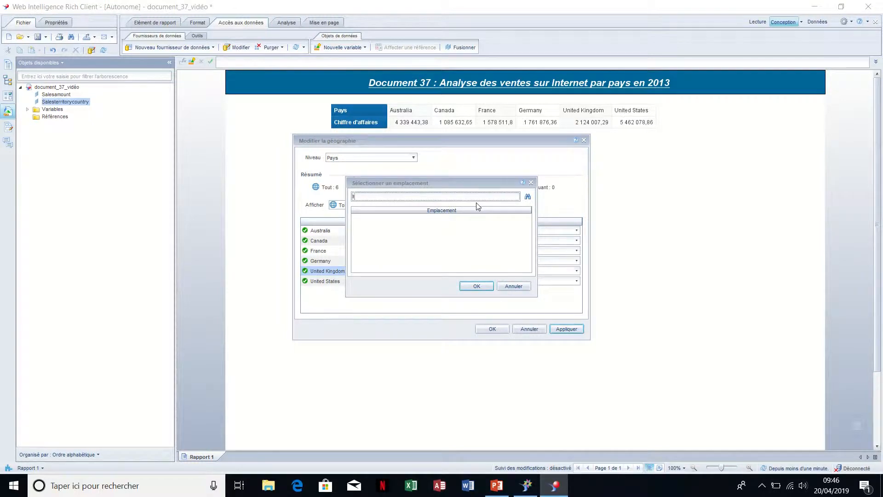
{"action": "type", "text": "Italie"}
{"action": "left_click", "coordinate": [527, 196]}
{"action": "double_click", "coordinate": [495, 219]}
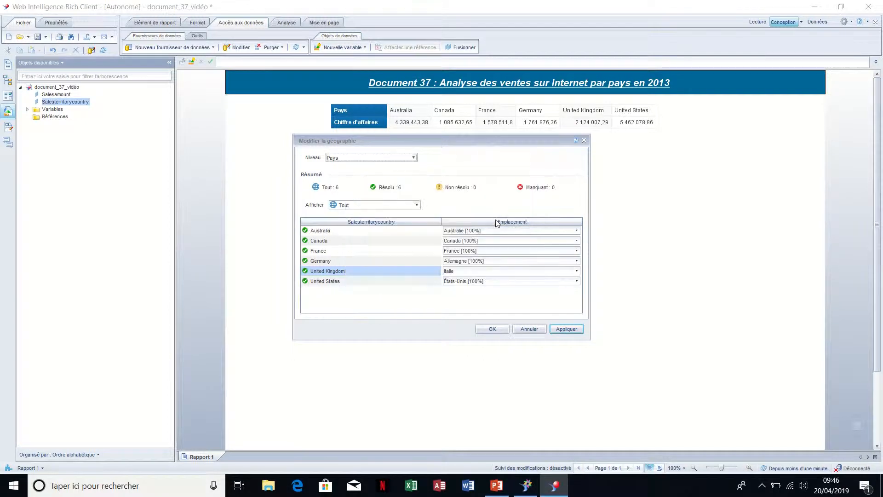
{"action": "left_click", "coordinate": [486, 272]}
{"action": "left_click", "coordinate": [483, 281]}
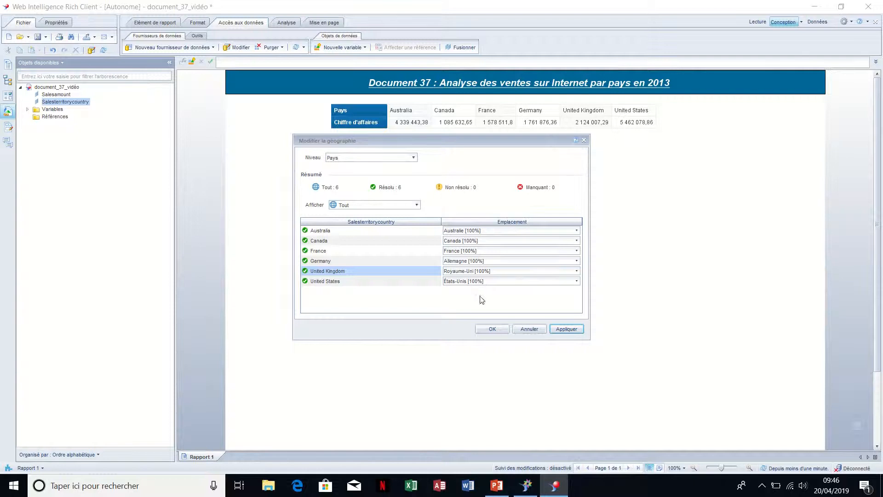
Apply the country location matches to Salesterritorycountry and close the geography settings
{"action": "left_click", "coordinate": [555, 330]}
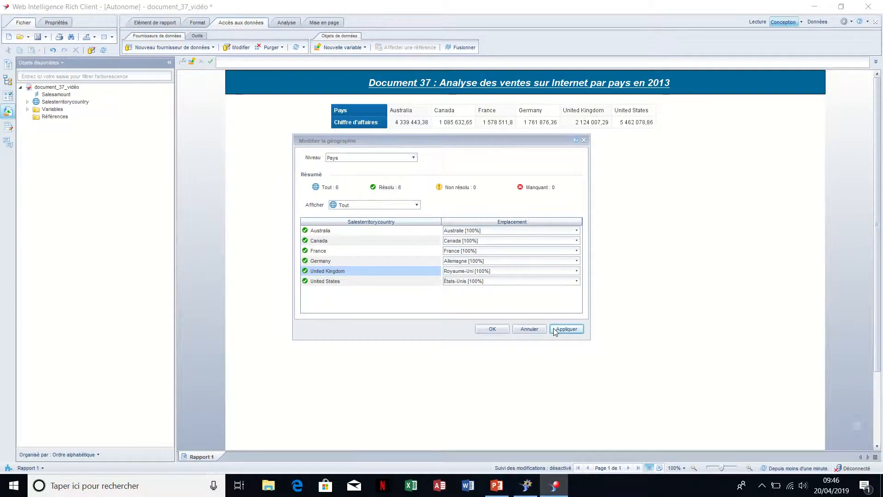
{"action": "left_click", "coordinate": [492, 329]}
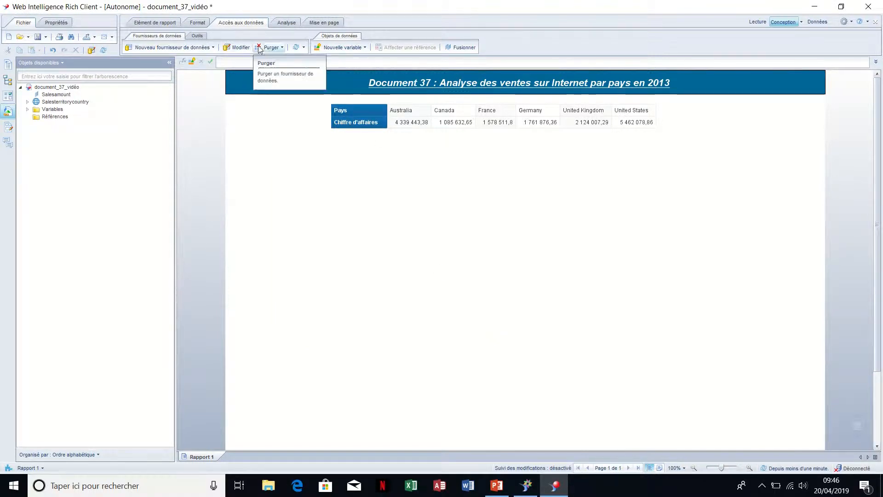
Insert a Bulle géographique chart in the empty report area below the country sales table
{"action": "left_click", "coordinate": [169, 24]}
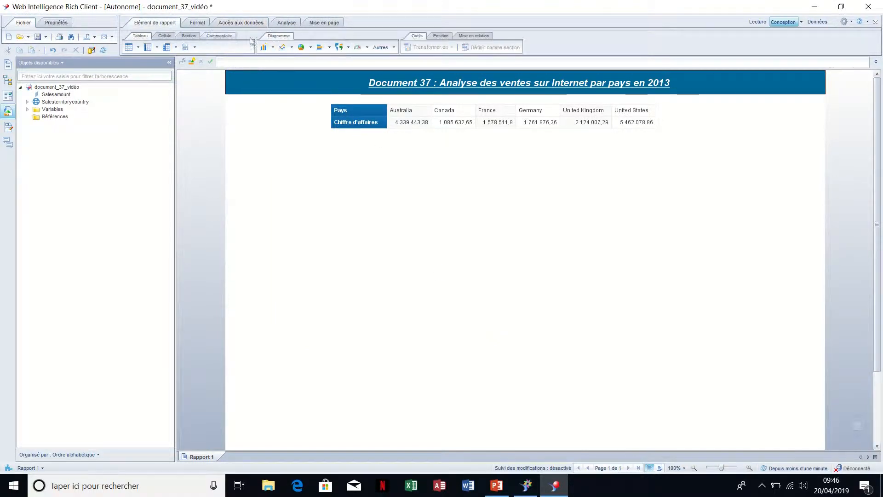
{"action": "left_click", "coordinate": [349, 48]}
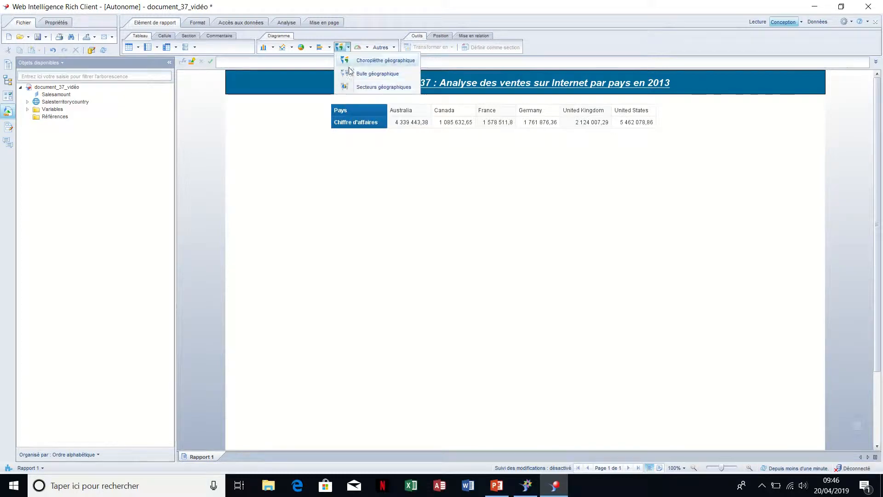
{"action": "left_click", "coordinate": [356, 74]}
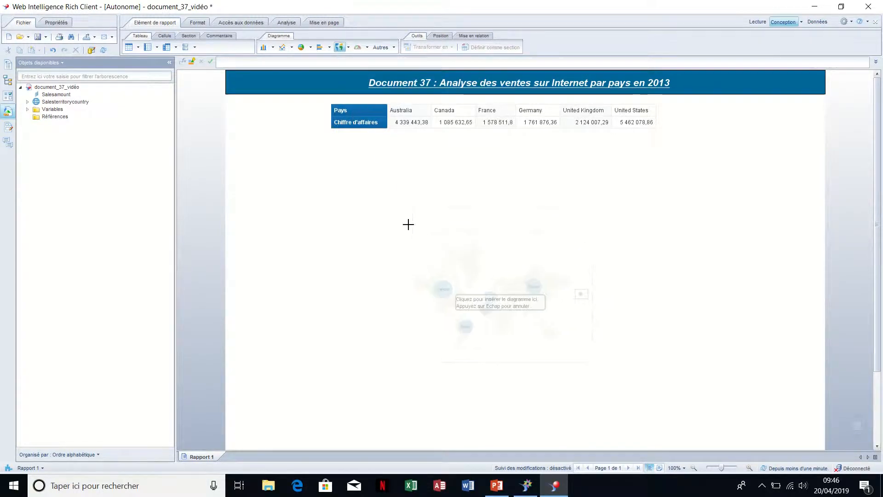
{"action": "left_click", "coordinate": [406, 207]}
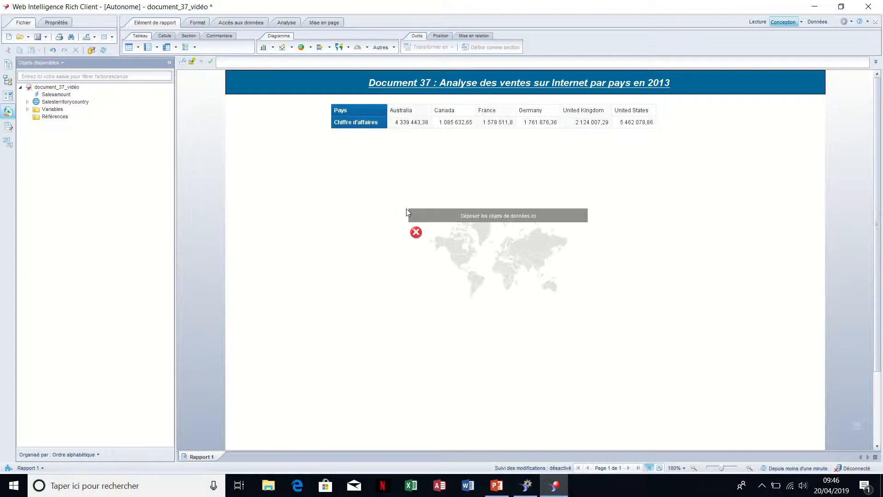
Assign Salesterritorycountry and the Chiffre d'affaires variable to the bubble map, and enlarge the chart
{"action": "left_click_drag", "start_coordinate": [65, 102], "coordinate": [426, 257]}
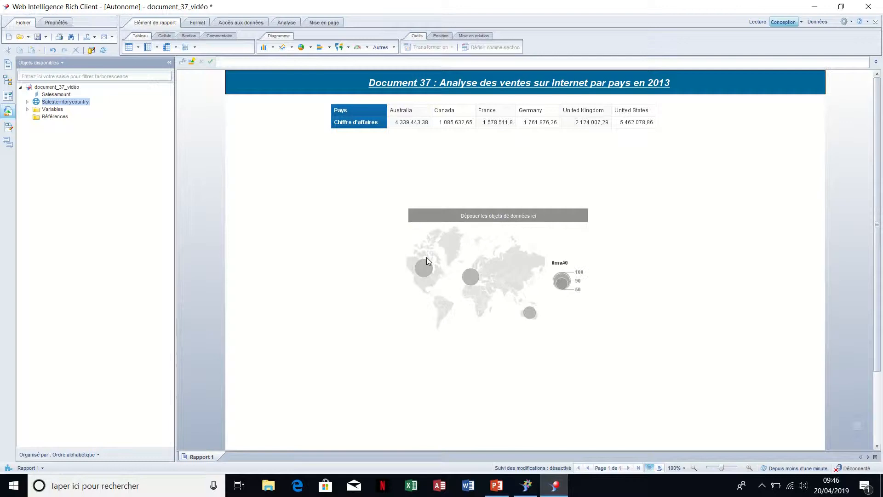
{"action": "left_click", "coordinate": [28, 109]}
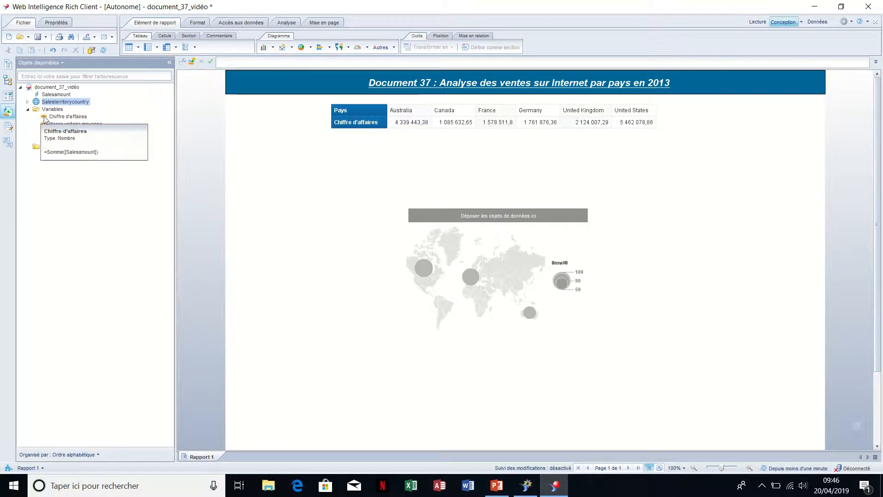
{"action": "left_click_drag", "start_coordinate": [68, 116], "coordinate": [431, 257]}
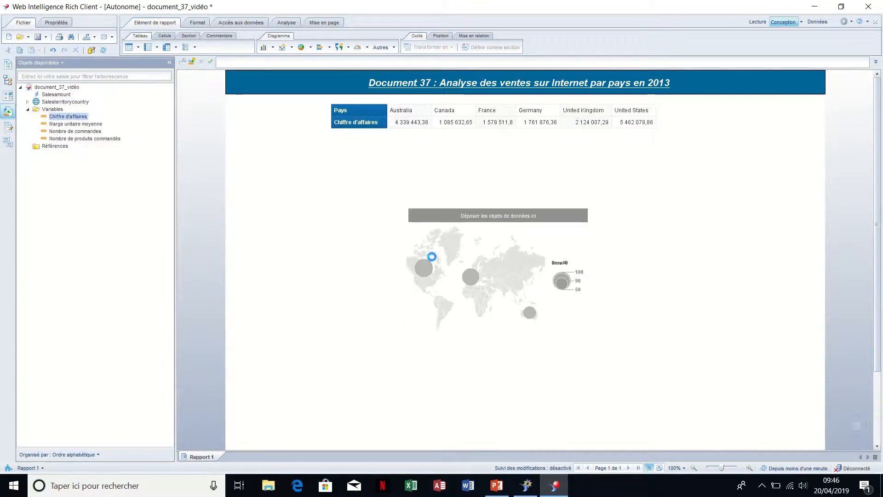
{"action": "left_click", "coordinate": [407, 347]}
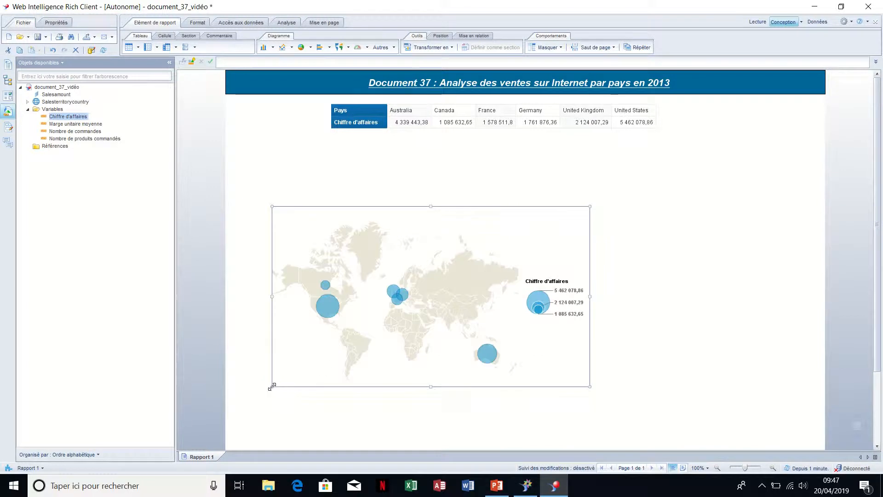
Open the bubble map's chart formatting, move the dialog clear of the map, and make the chart title visible
{"action": "mouse_move", "coordinate": [321, 303]}
{"action": "right_click", "coordinate": [466, 310]}
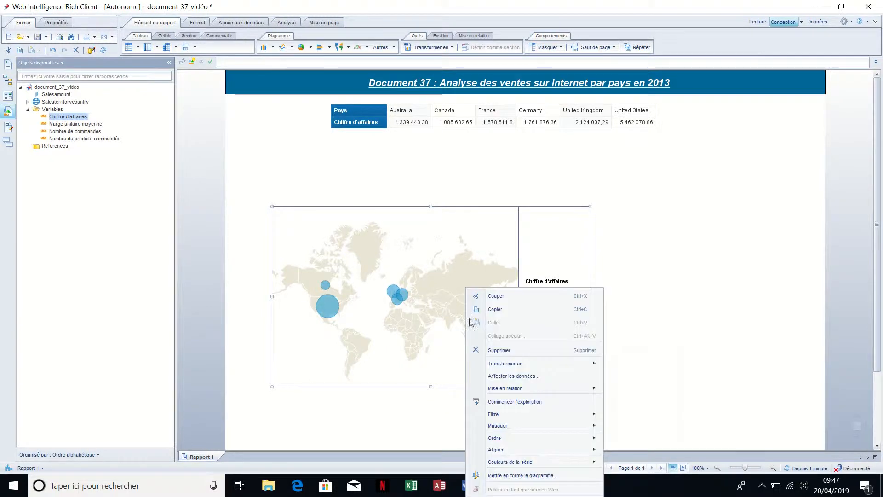
{"action": "left_click", "coordinate": [517, 480]}
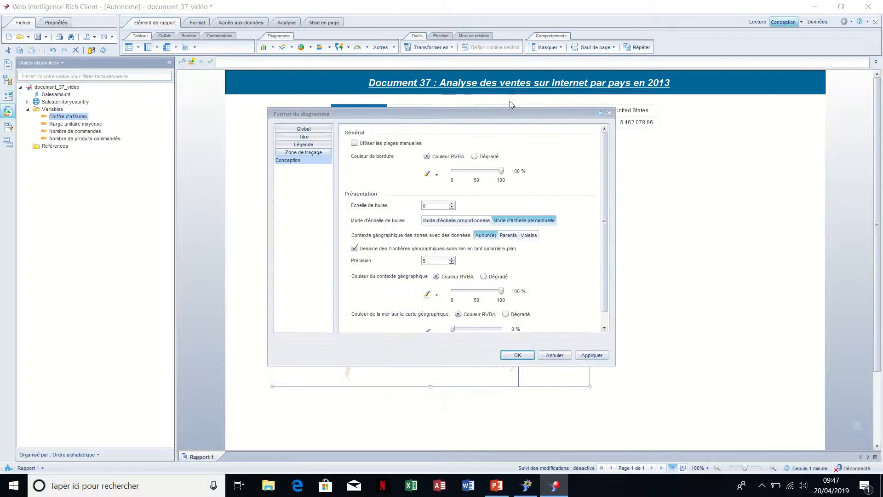
{"action": "left_click_drag", "start_coordinate": [524, 116], "coordinate": [772, 11]}
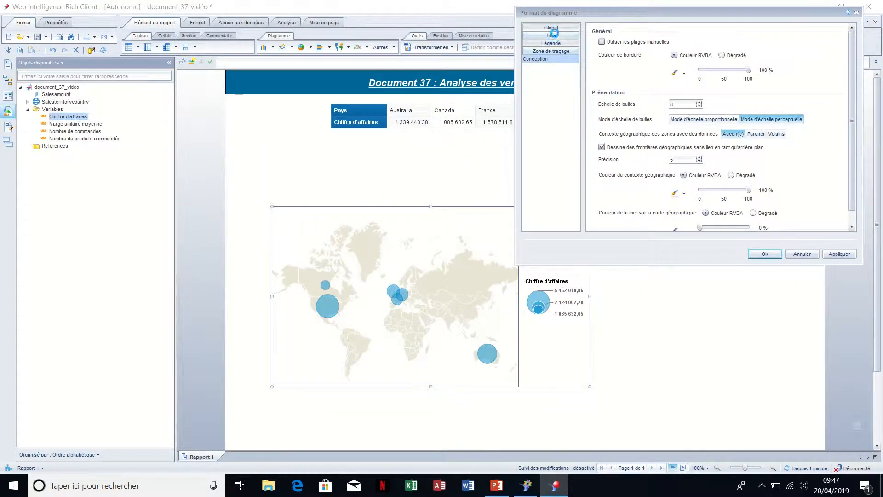
{"action": "left_click", "coordinate": [552, 36]}
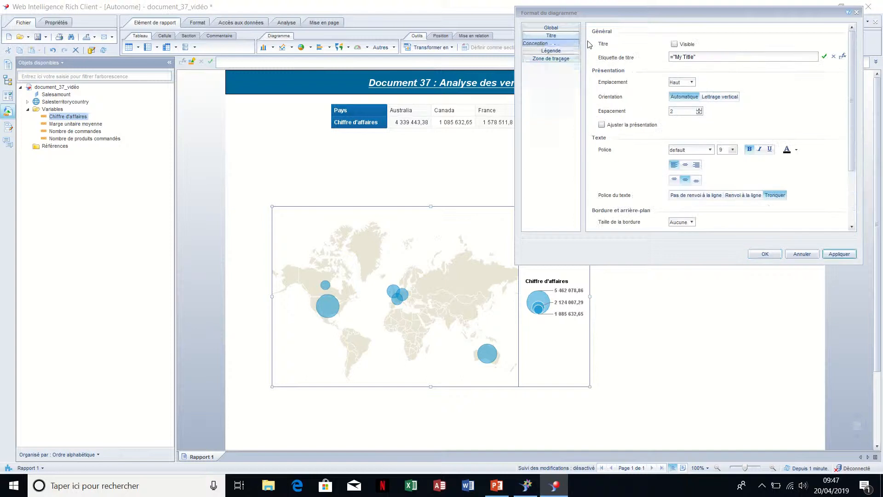
{"action": "left_click", "coordinate": [674, 43]}
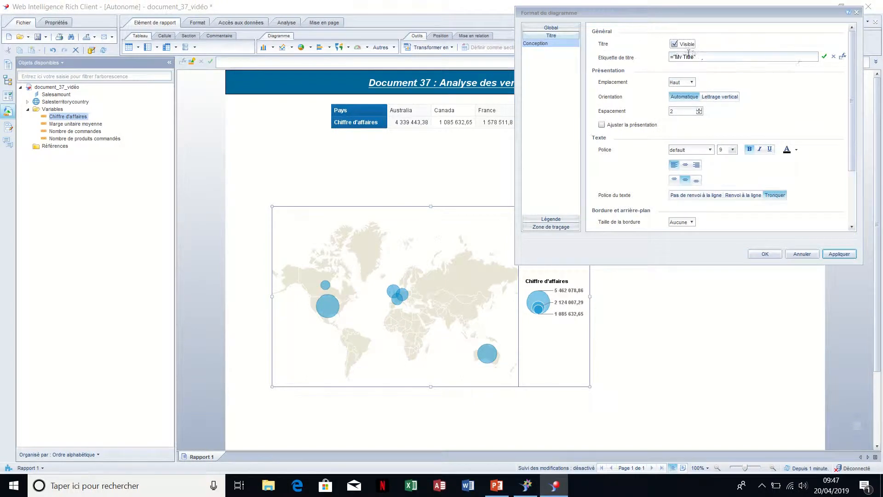
Set the chart title to "Répartition du chiffre d'affaires par pays en 2013", centre it horizontally, and apply the change
{"action": "right_click", "coordinate": [694, 56]}
{"action": "left_click", "coordinate": [692, 56]}
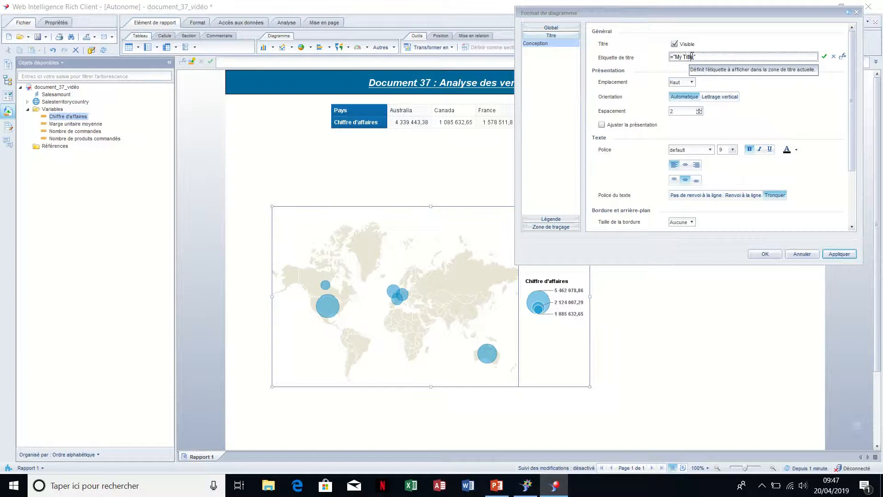
{"action": "key", "text": "ctrl+a"}
{"action": "key", "text": "Delete"}
{"action": "key", "text": "ctrl+z"}
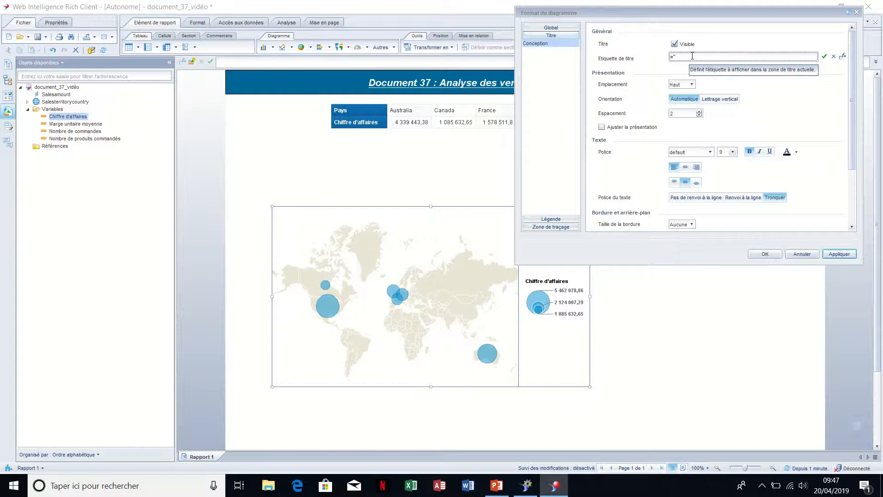
{"action": "type", "text": "Répartition du chiff"}
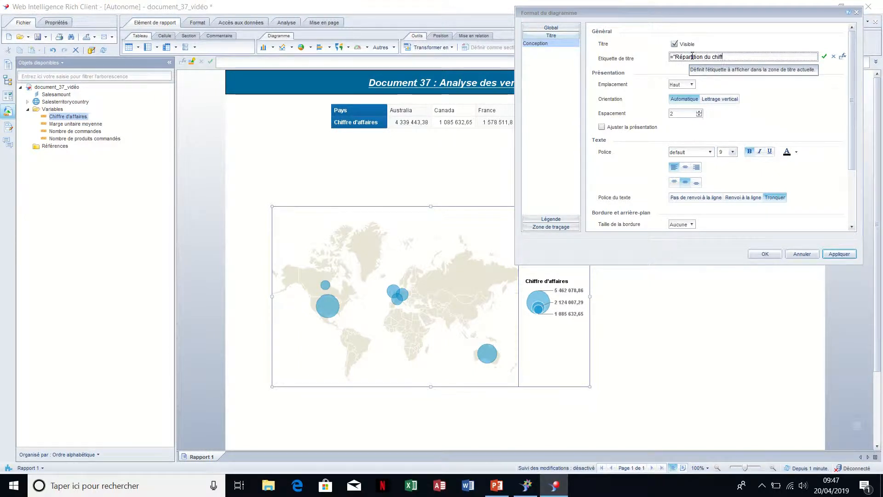
{"action": "type", "text": "re d'affaires par pays en 2013"}
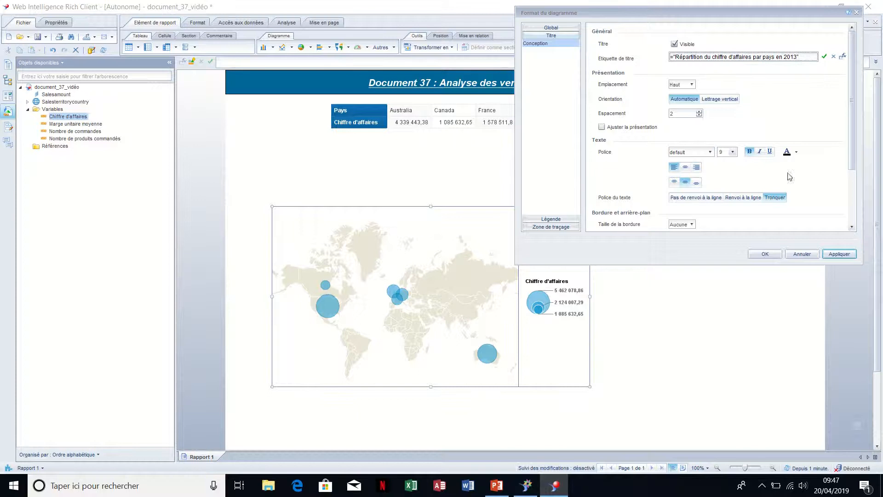
{"action": "left_click", "coordinate": [838, 253]}
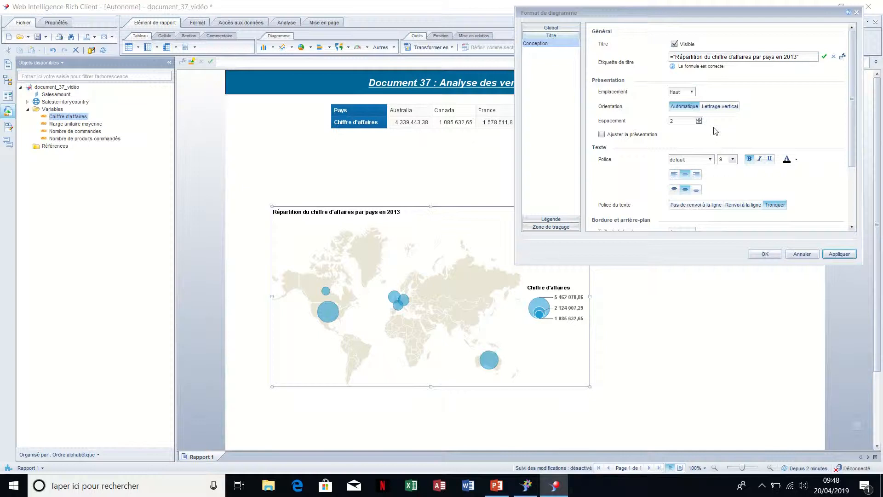
Change the bubble map's colour palette to De base and apply it
{"action": "left_click", "coordinate": [565, 29]}
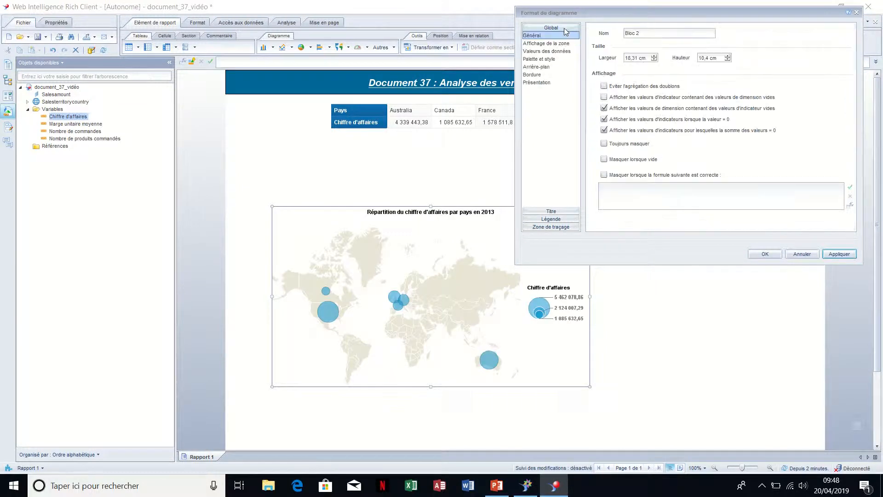
{"action": "left_click", "coordinate": [550, 60]}
{"action": "left_click", "coordinate": [729, 40]}
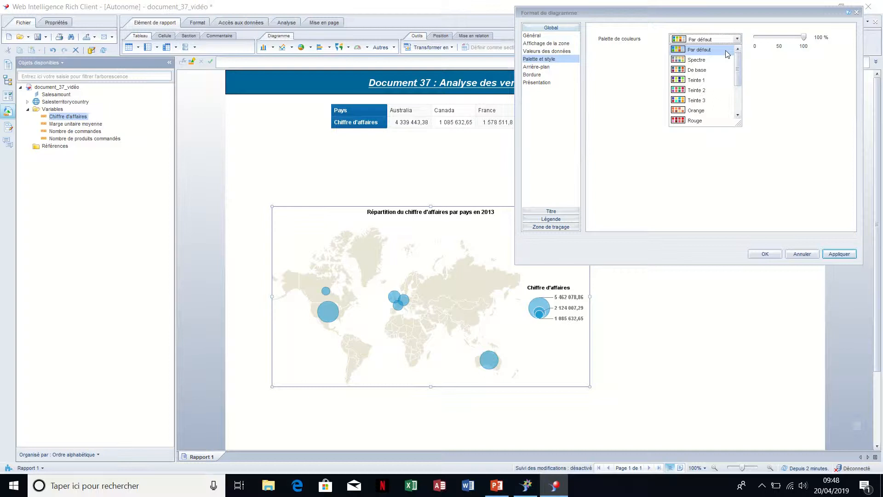
{"action": "left_click", "coordinate": [724, 71]}
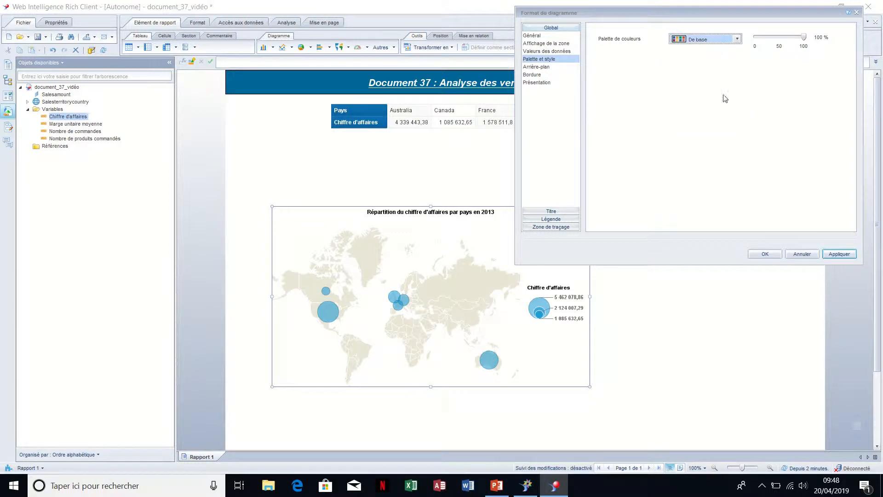
{"action": "left_click", "coordinate": [840, 255]}
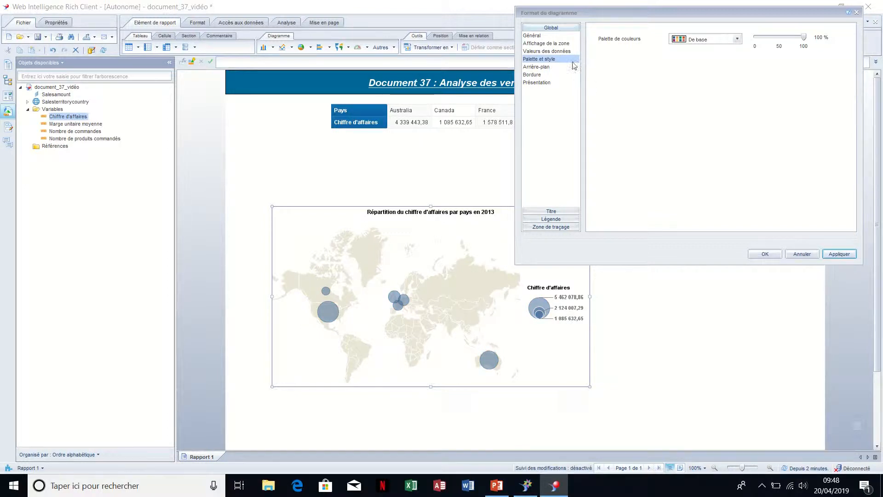
Add a thin, normal-style border around all sides of the bubble map and apply it
{"action": "left_click", "coordinate": [542, 75]}
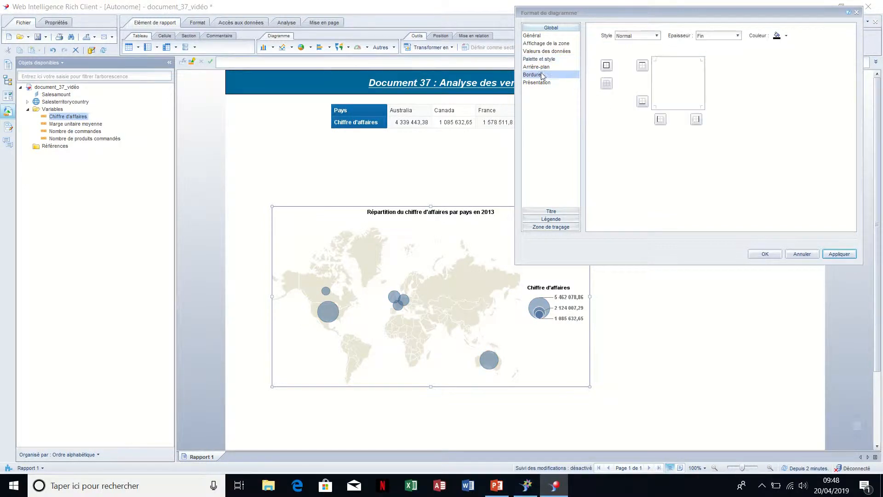
{"action": "left_click", "coordinate": [607, 65]}
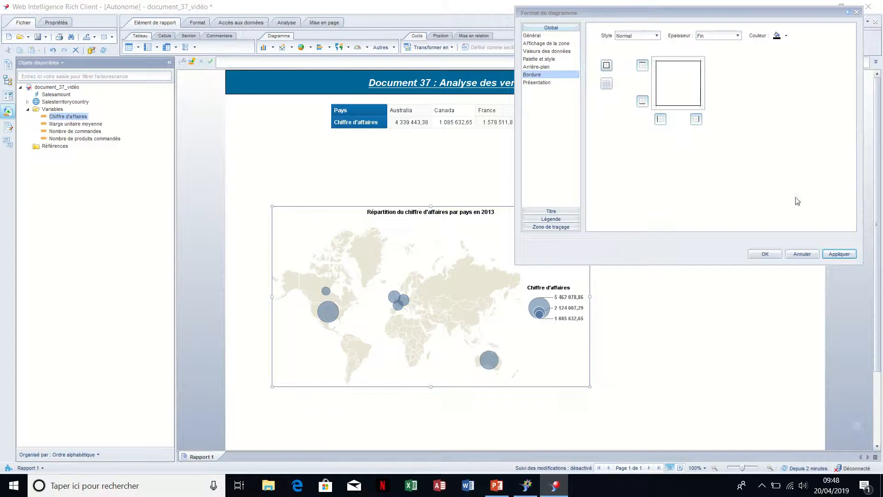
{"action": "left_click", "coordinate": [842, 256]}
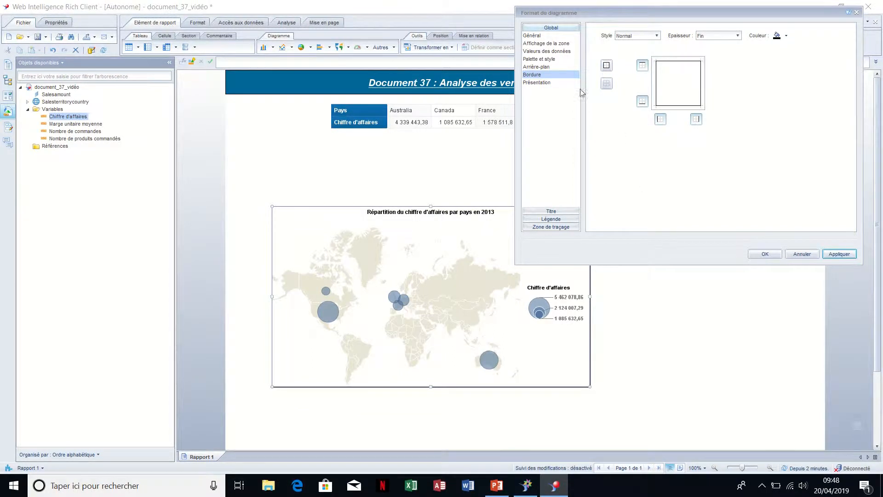
Enable data labels on the bubble map with the data type Valeur, and confirm the chart formatting
{"action": "left_click", "coordinate": [552, 51]}
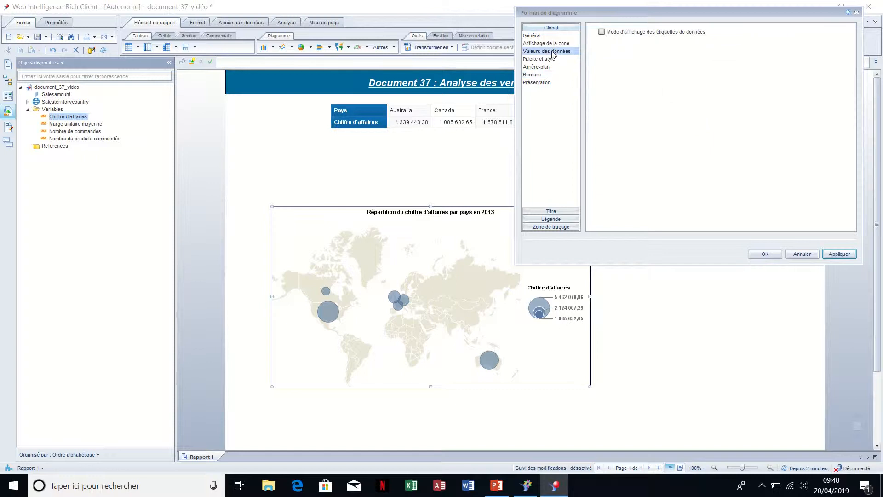
{"action": "left_click", "coordinate": [601, 32]}
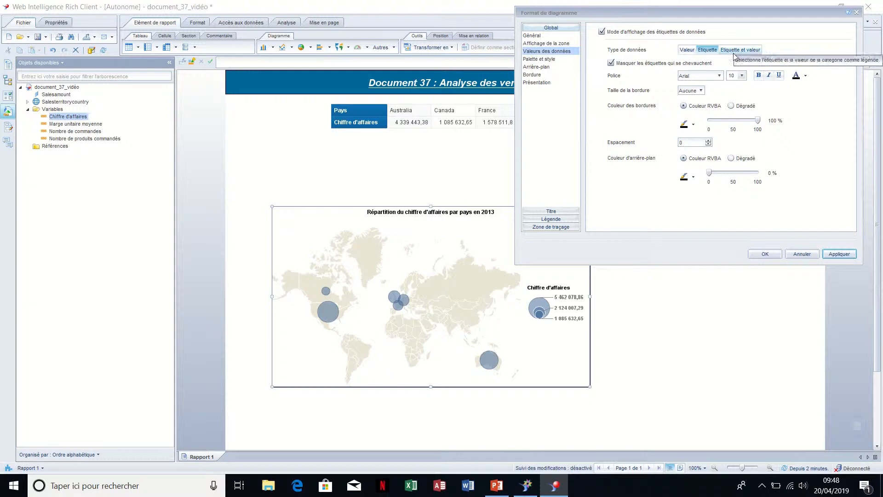
{"action": "left_click", "coordinate": [688, 50]}
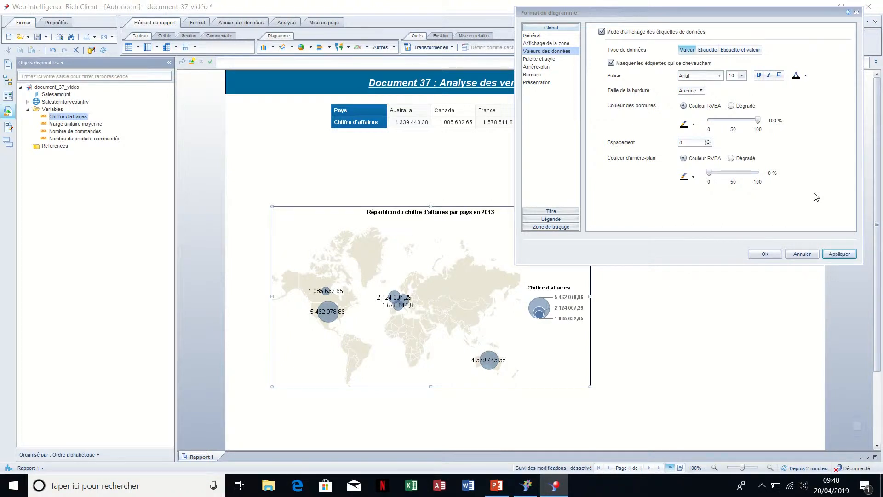
{"action": "left_click", "coordinate": [766, 253]}
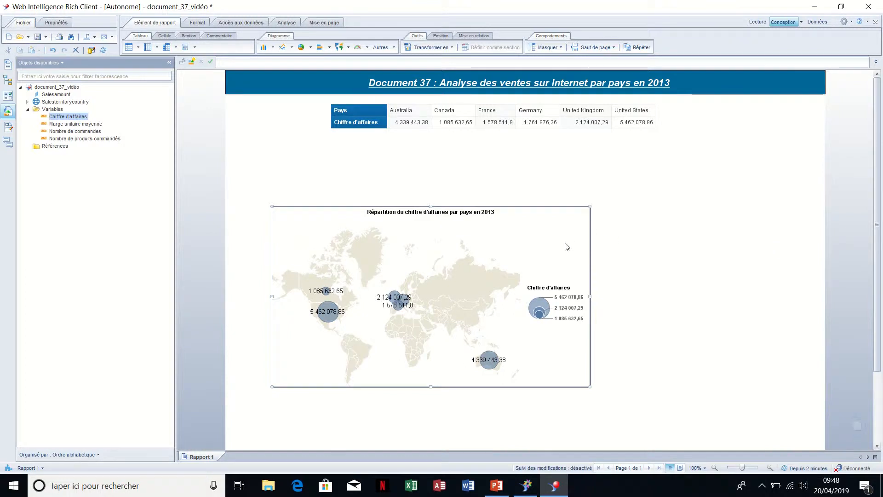
Move the bubble map up and to the right, closer beneath the country sales table
{"action": "left_click_drag", "start_coordinate": [590, 250], "coordinate": [683, 182]}
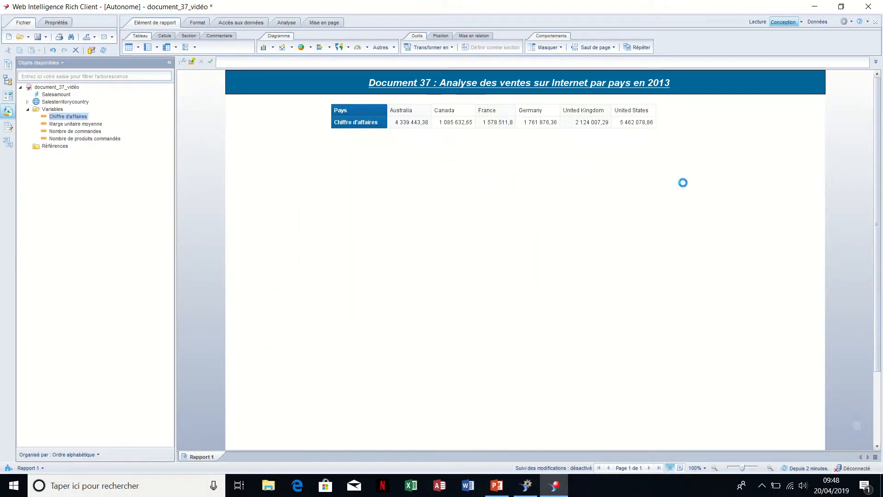